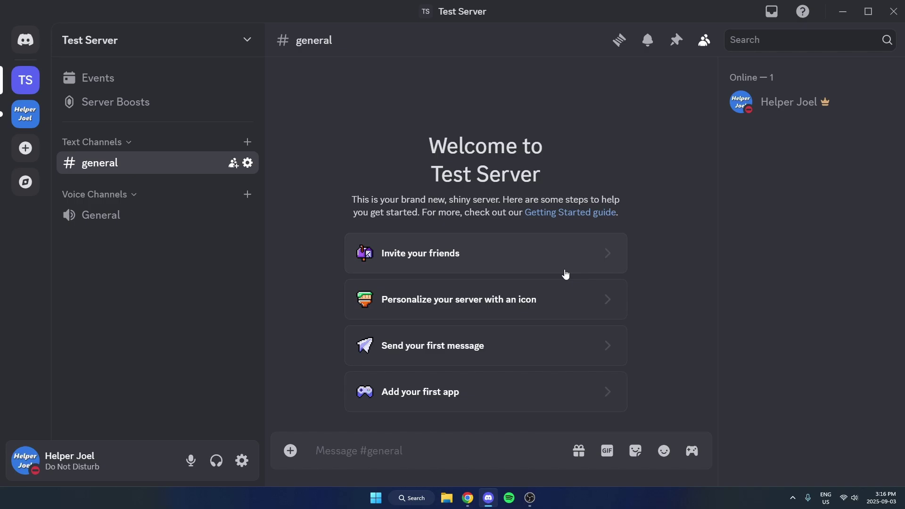
# Search Discover's app directory for "sapphire" and open the Sapphire app page
pyautogui.click(25, 188)
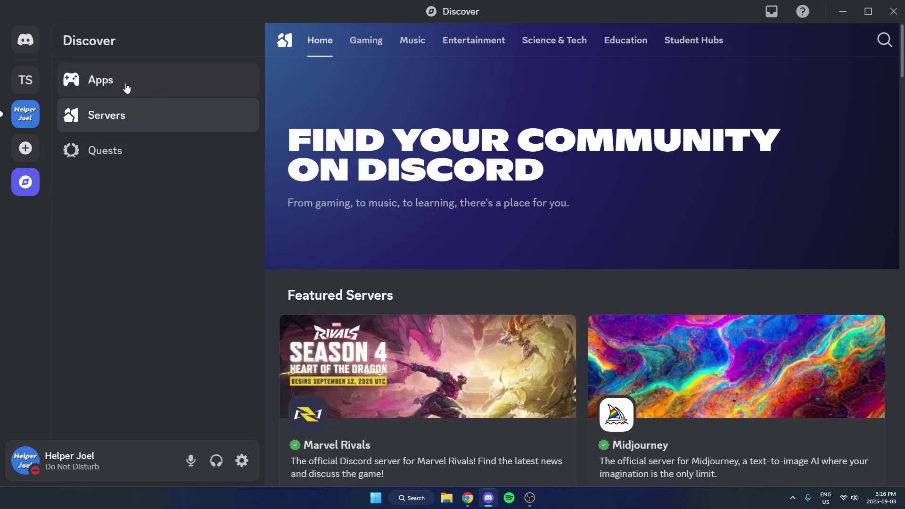
pyautogui.click(126, 88)
pyautogui.click(794, 40)
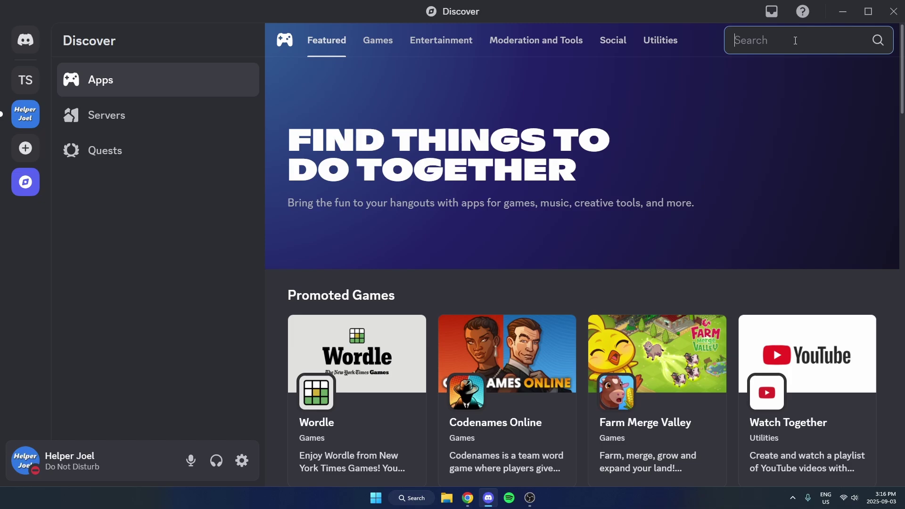
pyautogui.write('sapphire')
pyautogui.press('Return')
pyautogui.click(398, 208)
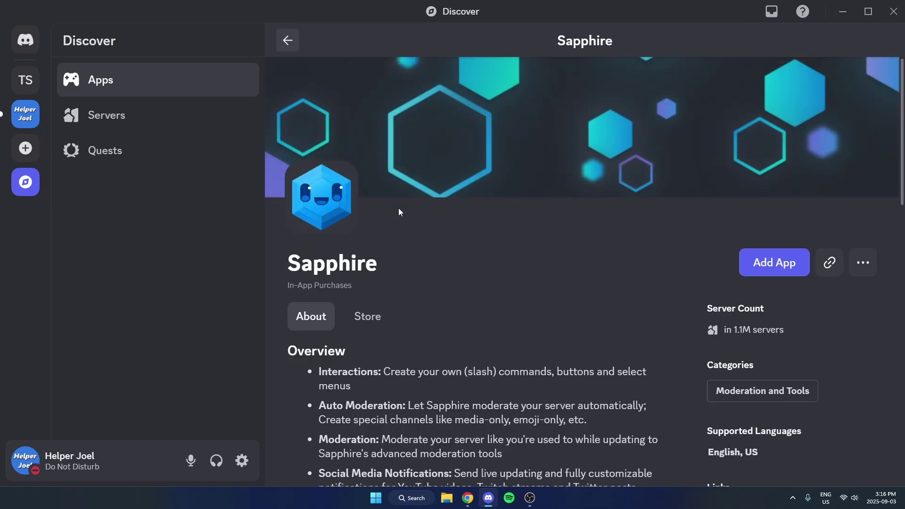
# Add the Sapphire app to Test Server and authorize all of its requested permissions
pyautogui.click(783, 268)
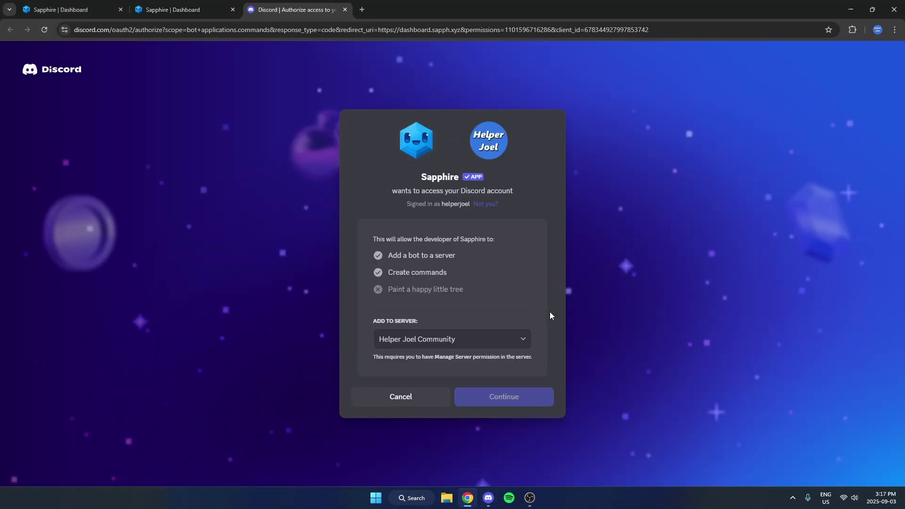
pyautogui.click(509, 339)
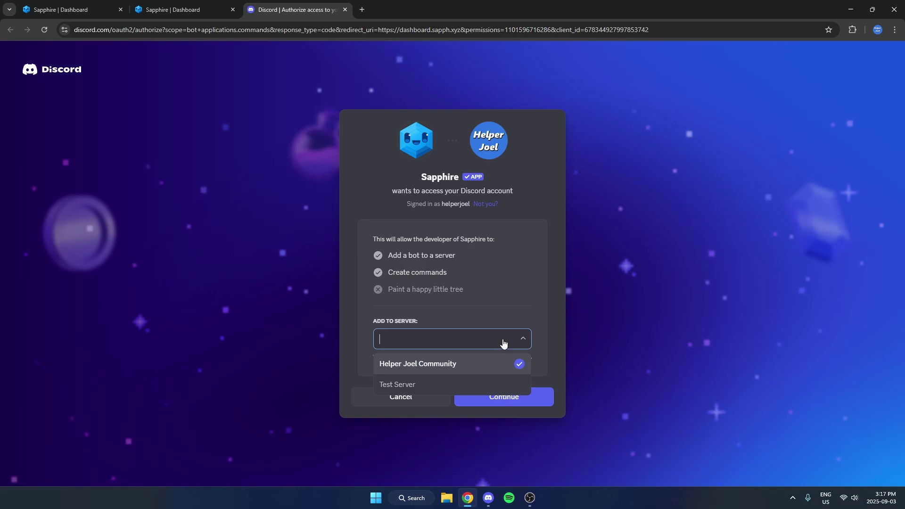
pyautogui.click(438, 383)
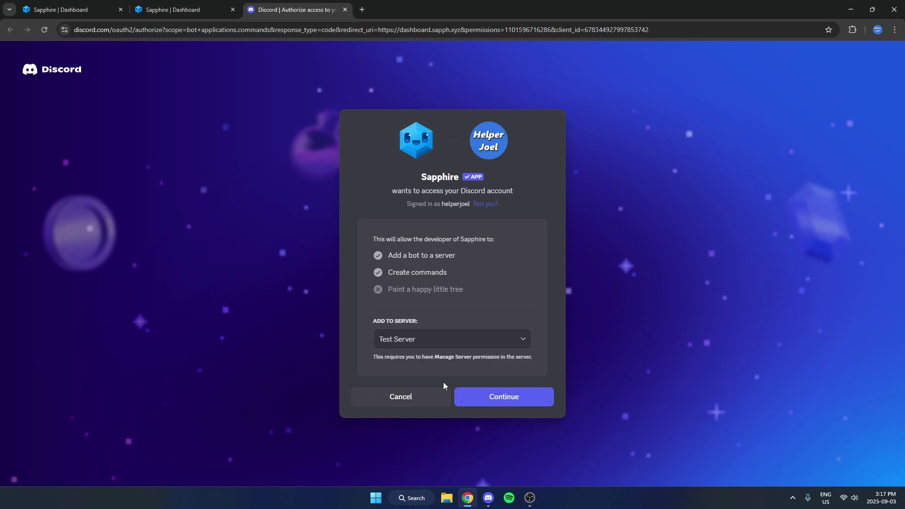
pyautogui.click(496, 405)
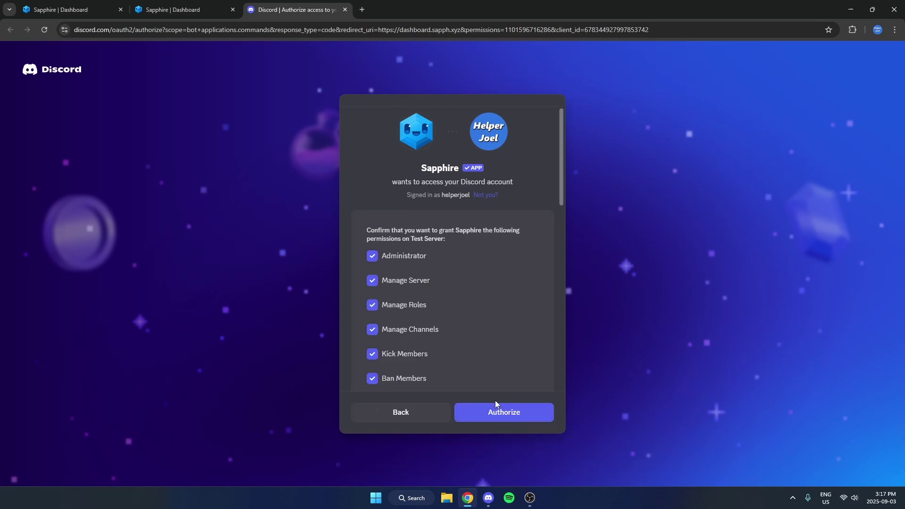
pyautogui.click(494, 417)
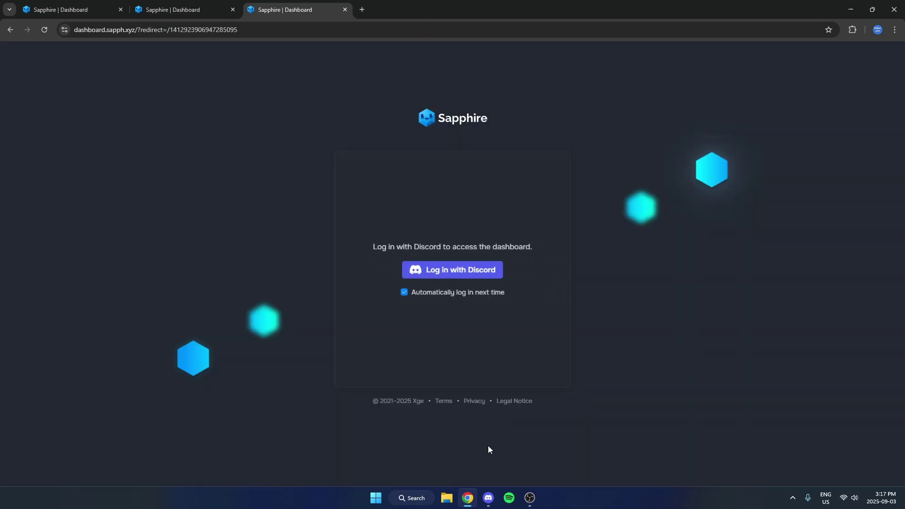
# Switch back to Discord and open the role settings of Test Server
pyautogui.click(489, 498)
pyautogui.click(25, 81)
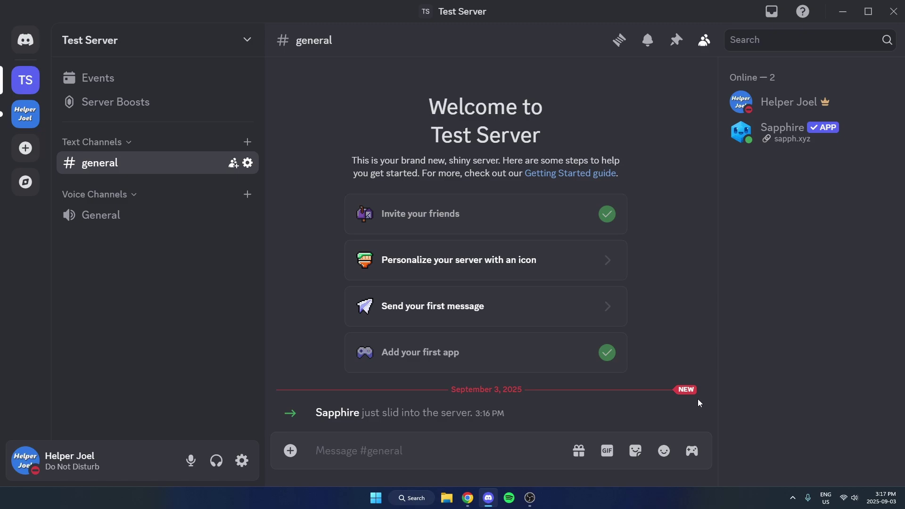
pyautogui.click(90, 46)
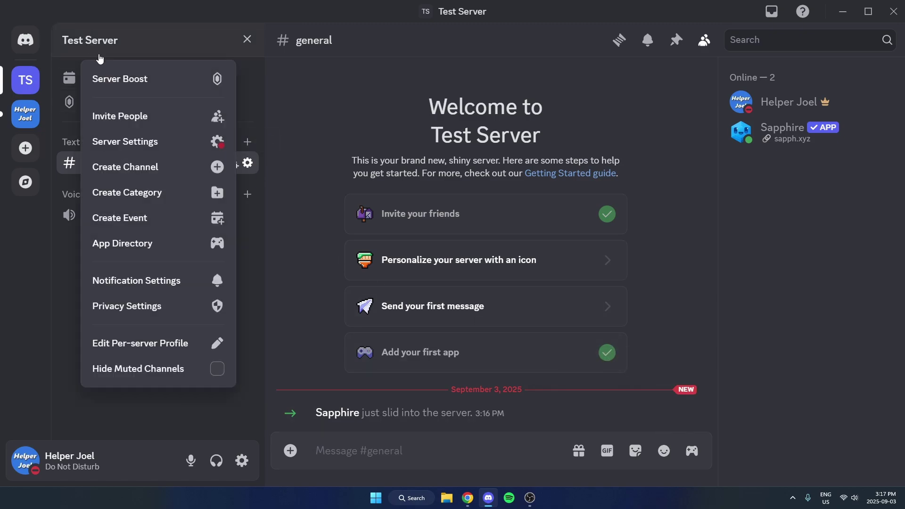
pyautogui.click(122, 144)
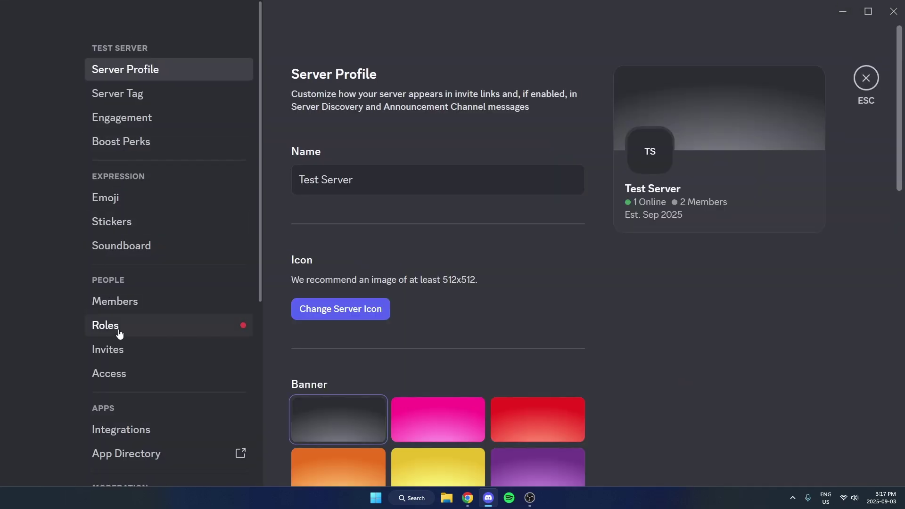
pyautogui.click(119, 334)
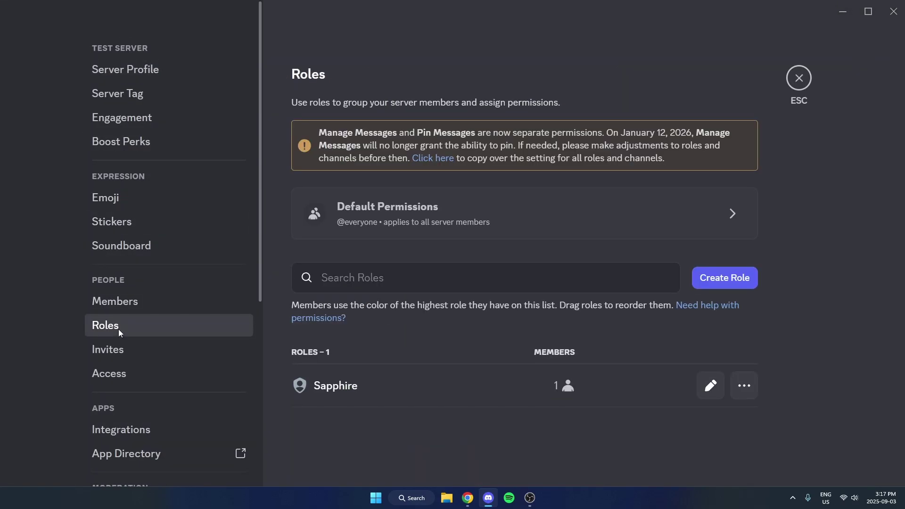
# Create a role named verified, give it the light green color, and save it
pyautogui.click(733, 280)
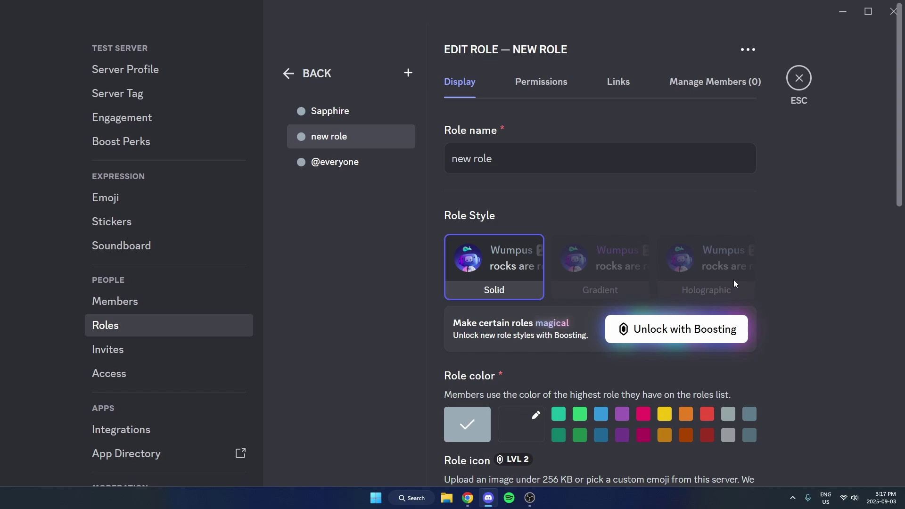
pyautogui.click(507, 155)
pyautogui.moveTo(507, 155); pyautogui.dragTo(363, 166)
pyautogui.write('v')
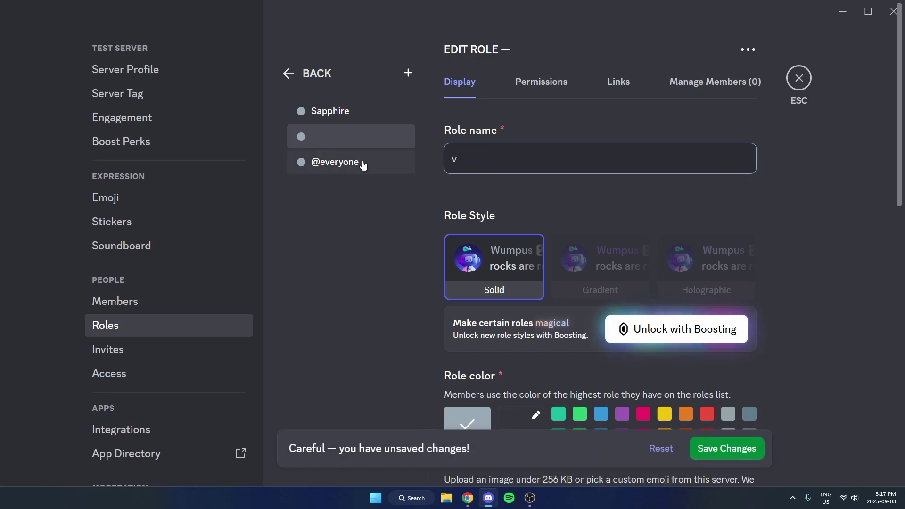
pyautogui.write('erified')
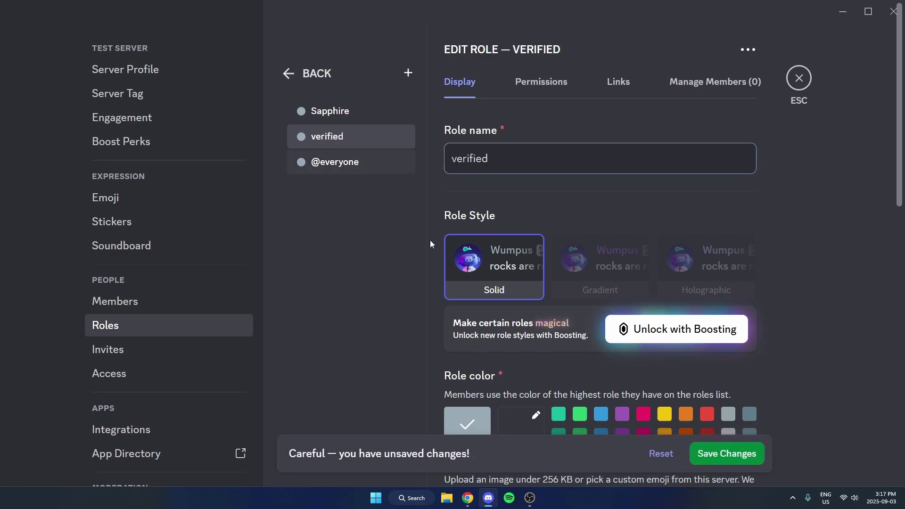
pyautogui.click(579, 418)
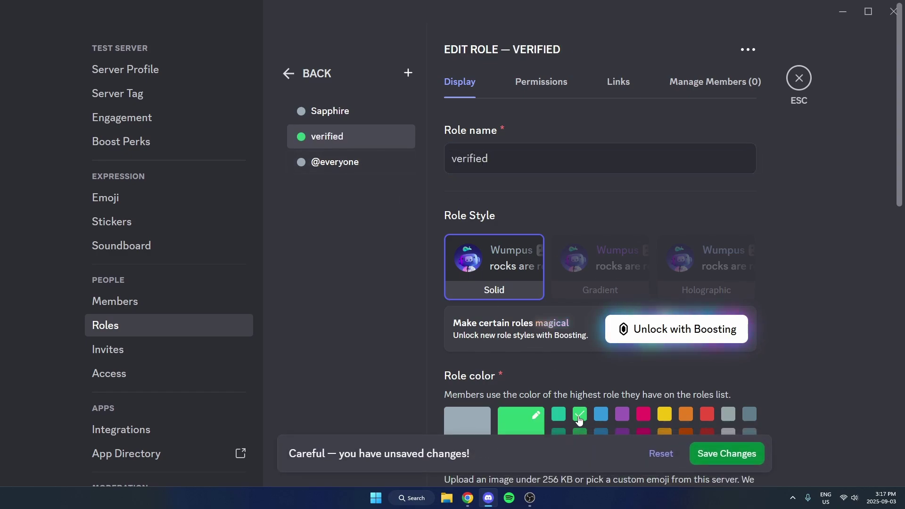
pyautogui.click(720, 449)
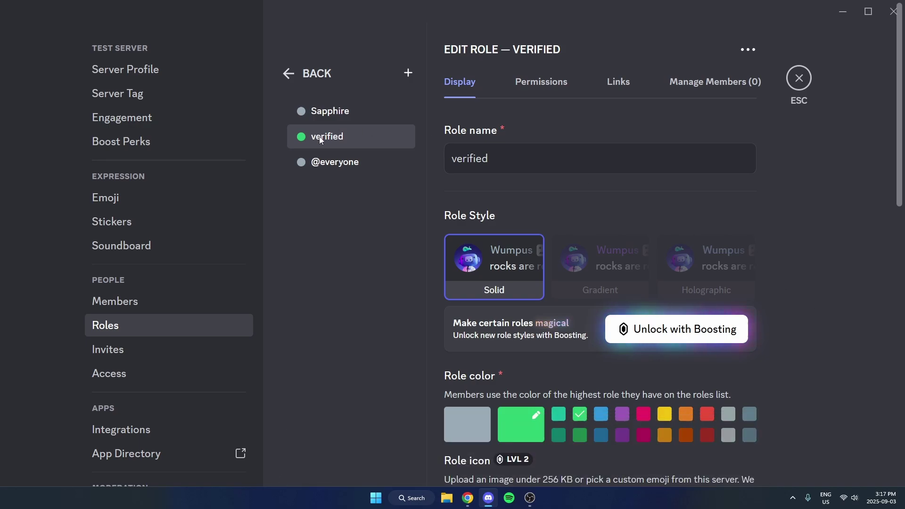
pyautogui.click(533, 88)
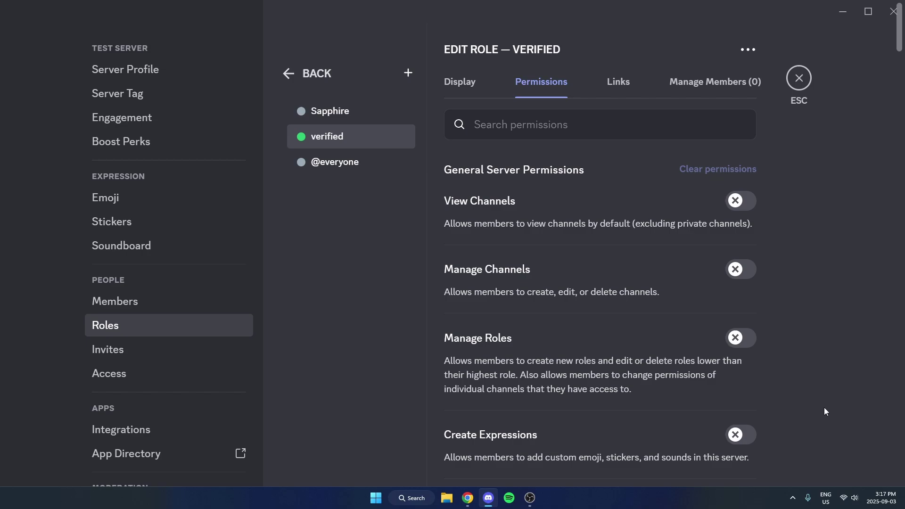
pyautogui.press('space')
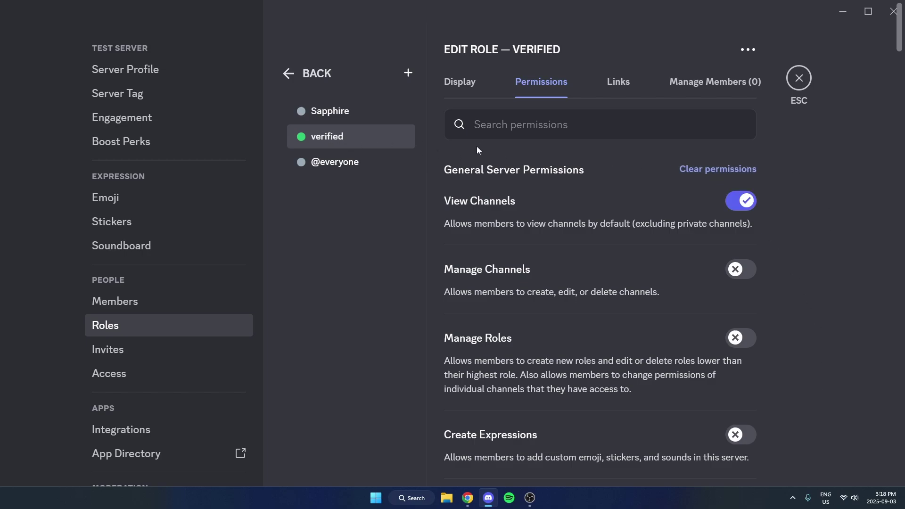
pyautogui.click(329, 169)
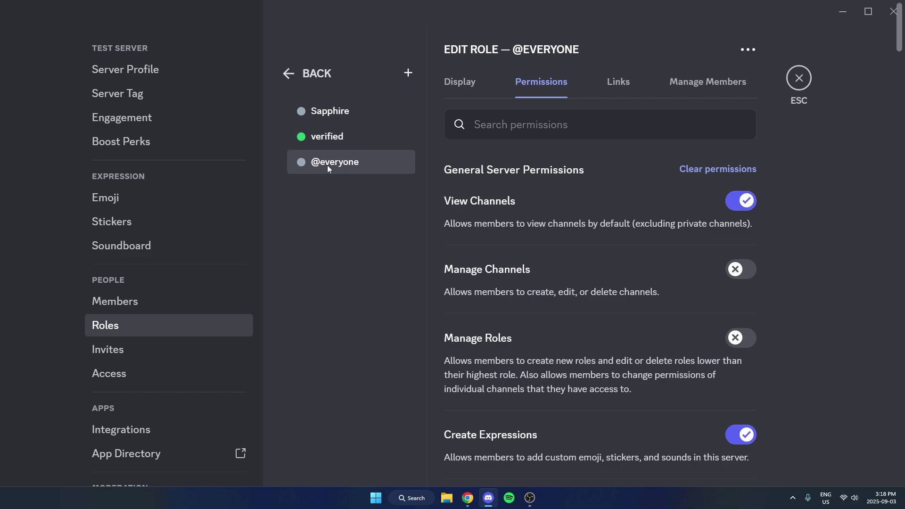
pyautogui.click(717, 171)
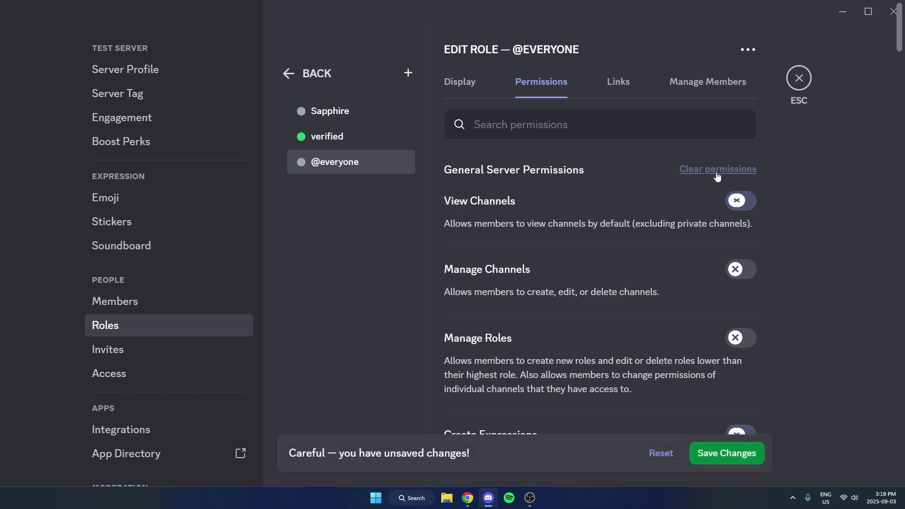
pyautogui.click(727, 453)
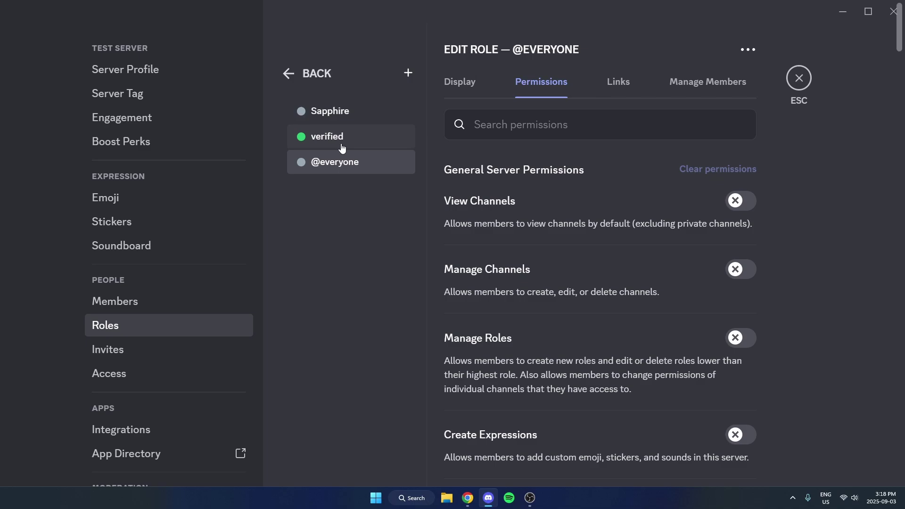
# Move the Sapphire role below verified and return it to its place above verified in the role order
pyautogui.moveTo(346, 113); pyautogui.dragTo(349, 143)
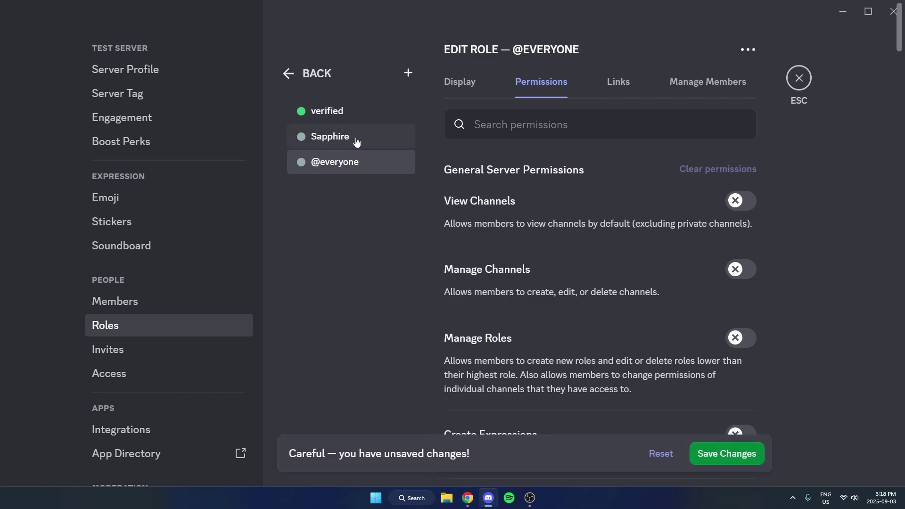
pyautogui.moveTo(357, 142); pyautogui.dragTo(355, 110)
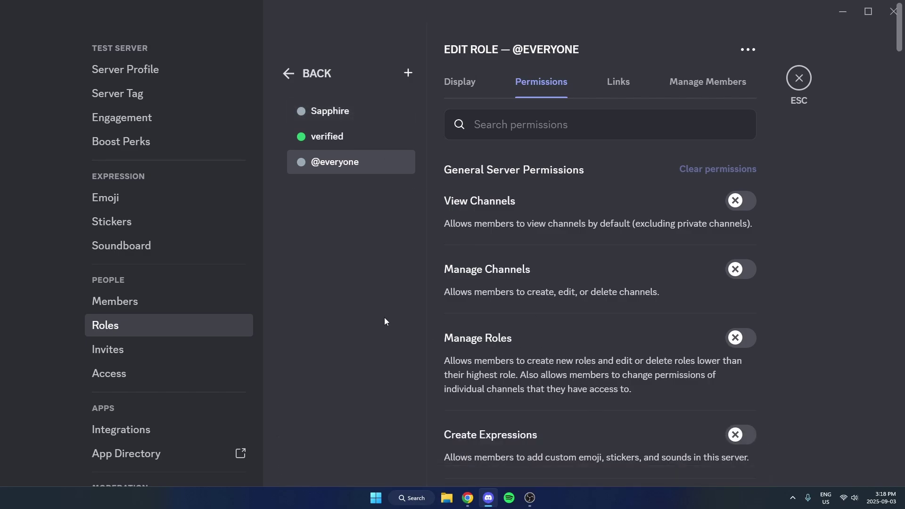
# Leave the server settings and create a public text channel named verify under Text Channels
pyautogui.click(802, 79)
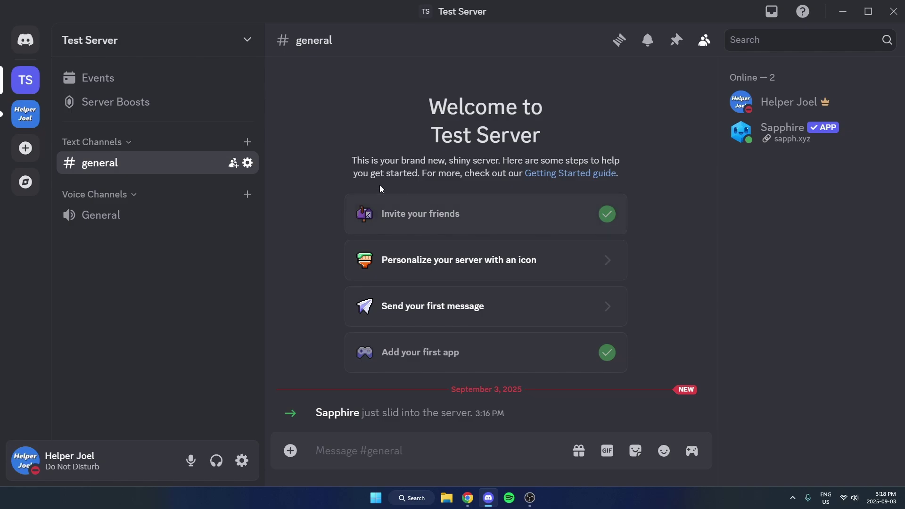
pyautogui.click(248, 142)
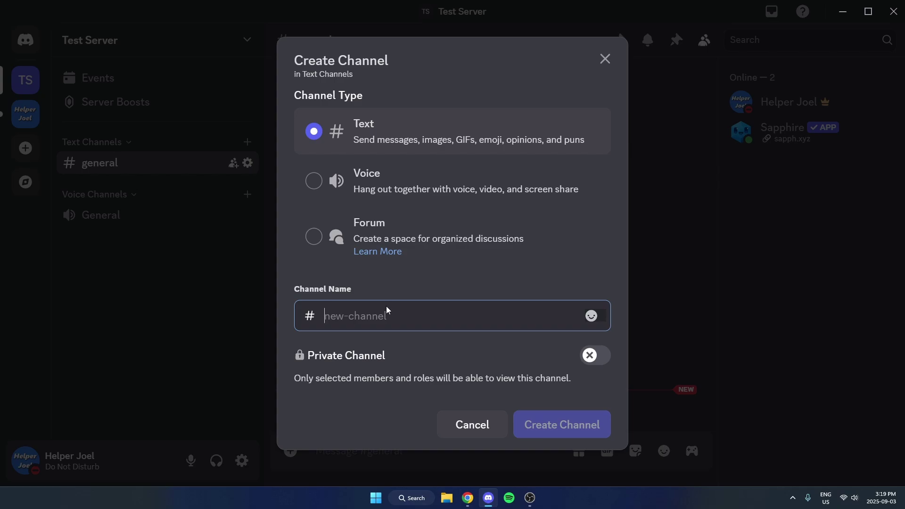
pyautogui.write('verify')
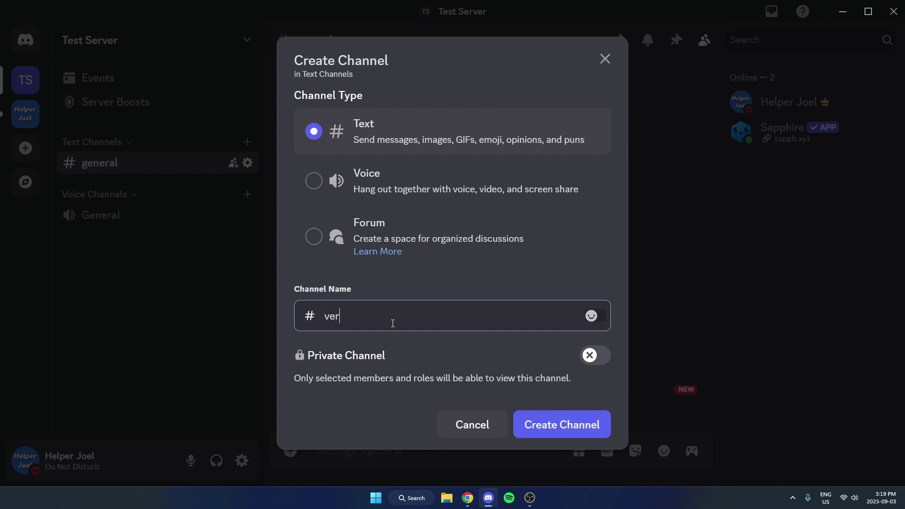
pyautogui.click(558, 428)
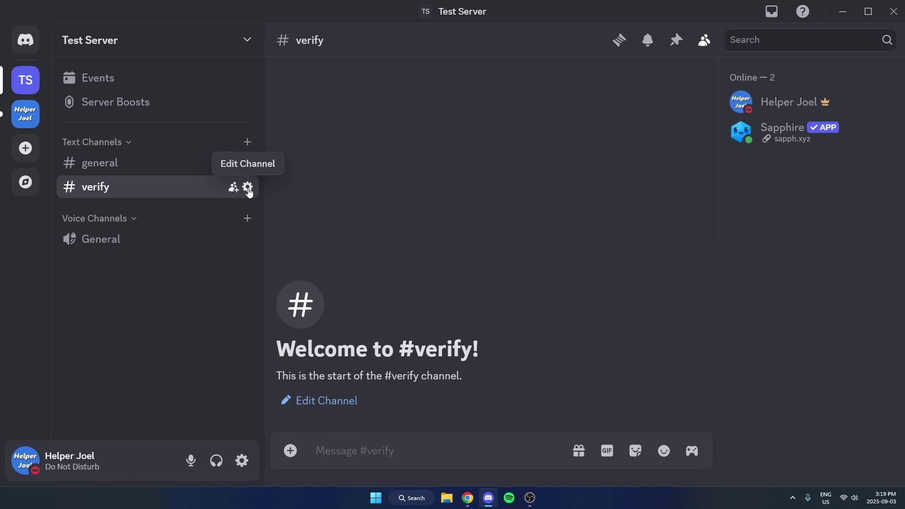
pyautogui.click(248, 187)
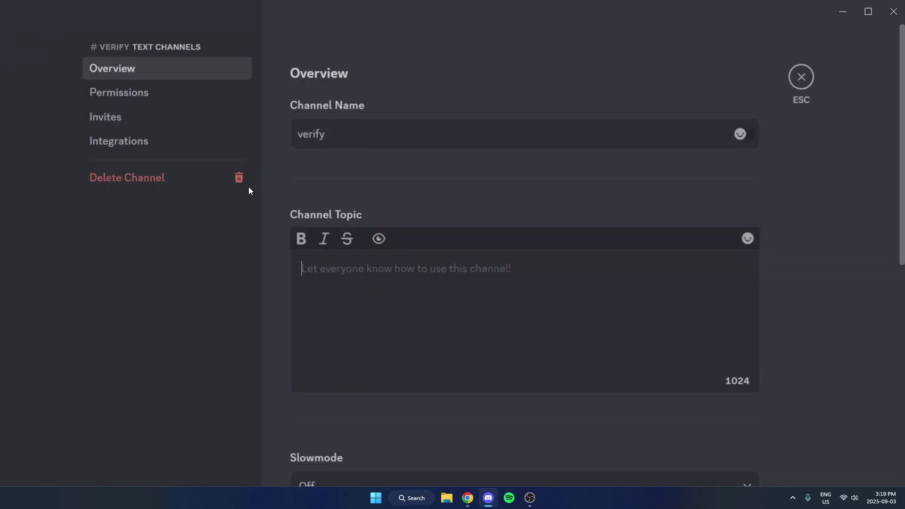
pyautogui.click(146, 97)
pyautogui.scroll(-4, 332, 240)
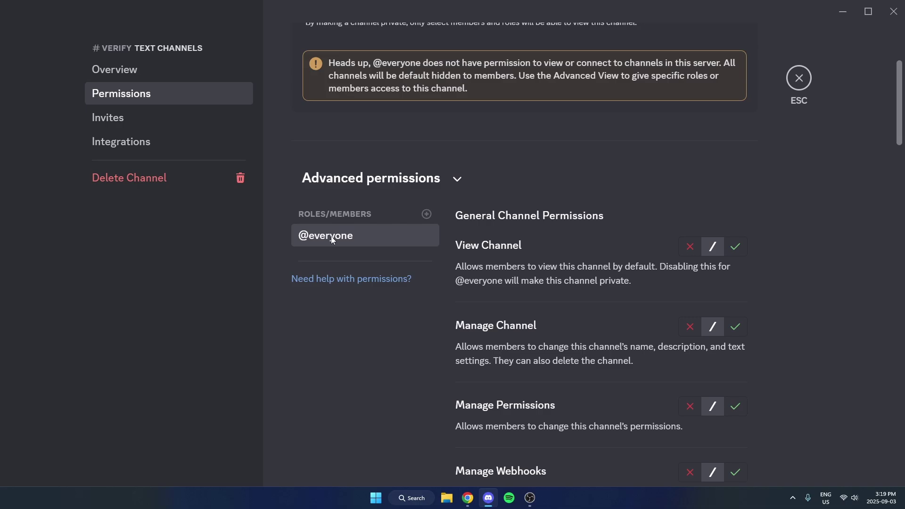
pyautogui.click(456, 180)
pyautogui.click(458, 367)
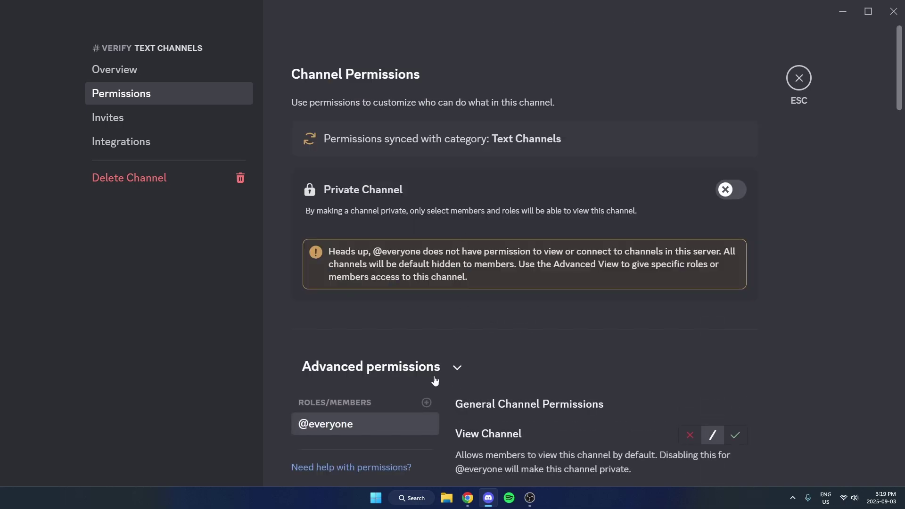
pyautogui.scroll(-3, 415, 328)
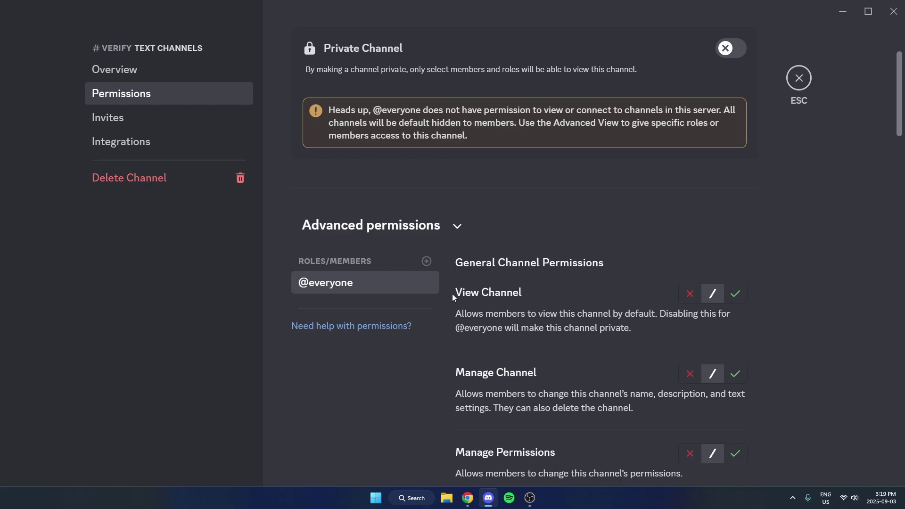
pyautogui.click(739, 296)
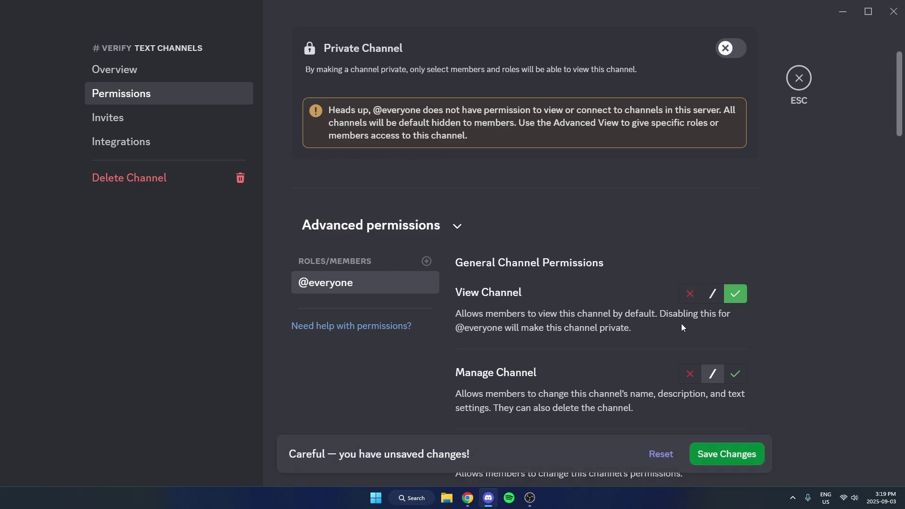
pyautogui.scroll(-12, 571, 333)
pyautogui.scroll(-20, 574, 332)
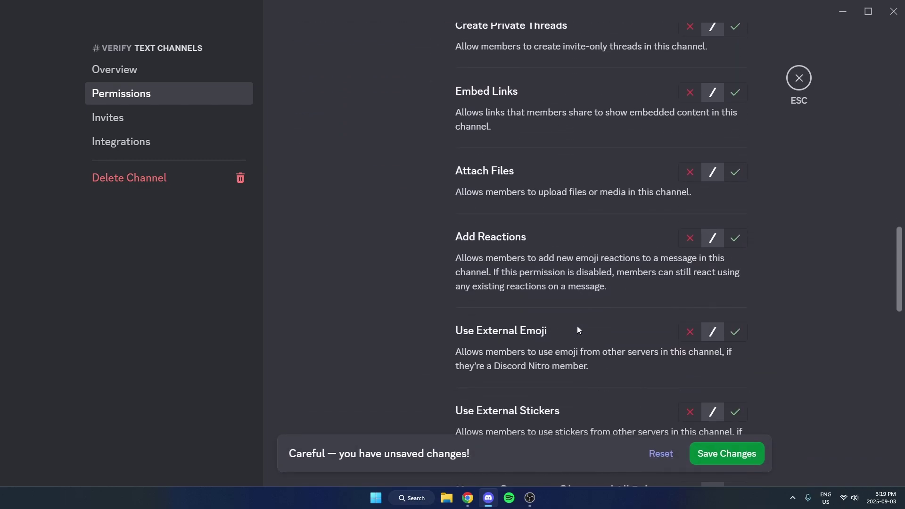
pyautogui.scroll(-3, 588, 319)
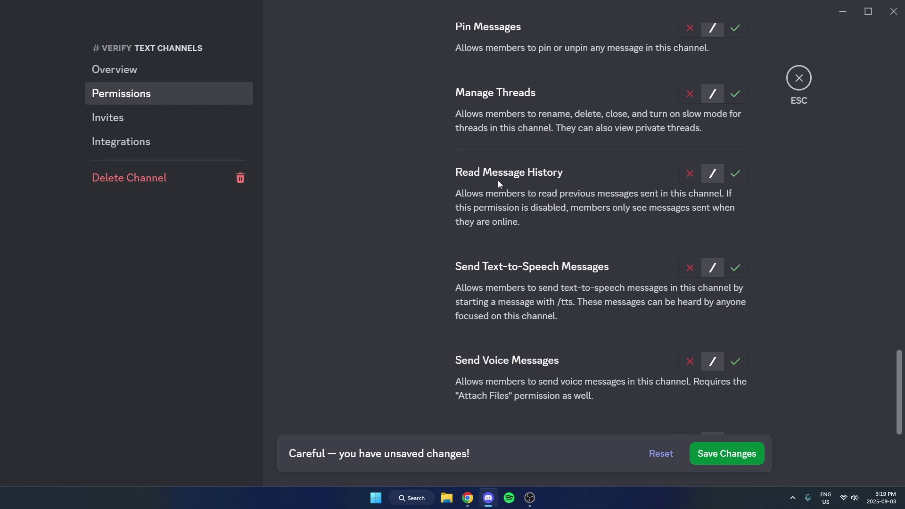
pyautogui.click(736, 174)
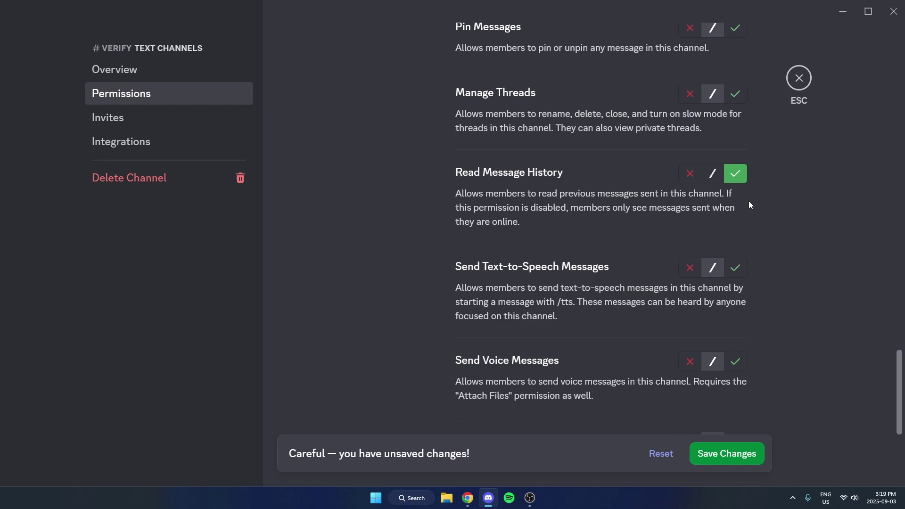
pyautogui.click(740, 455)
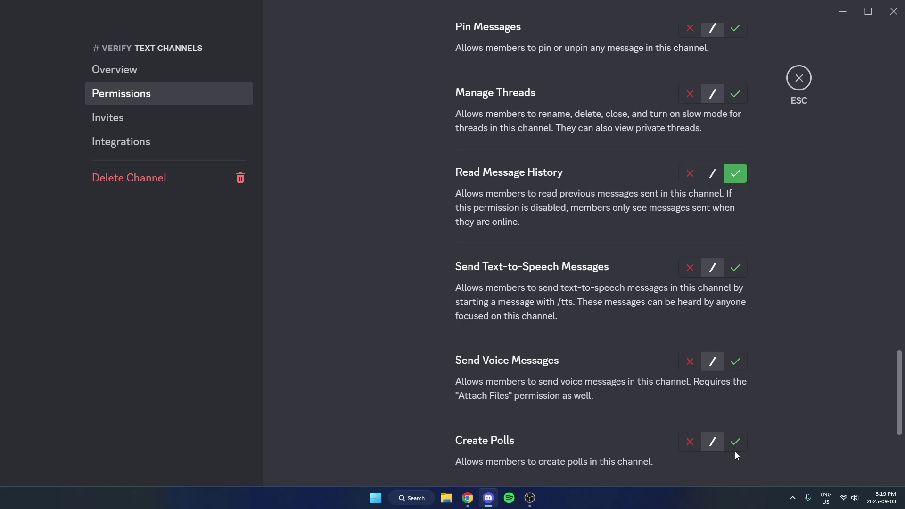
# Add the verified role to the verify channel's permissions with View Channel denied, save, and leave the channel settings
pyautogui.scroll(20, 439, 297)
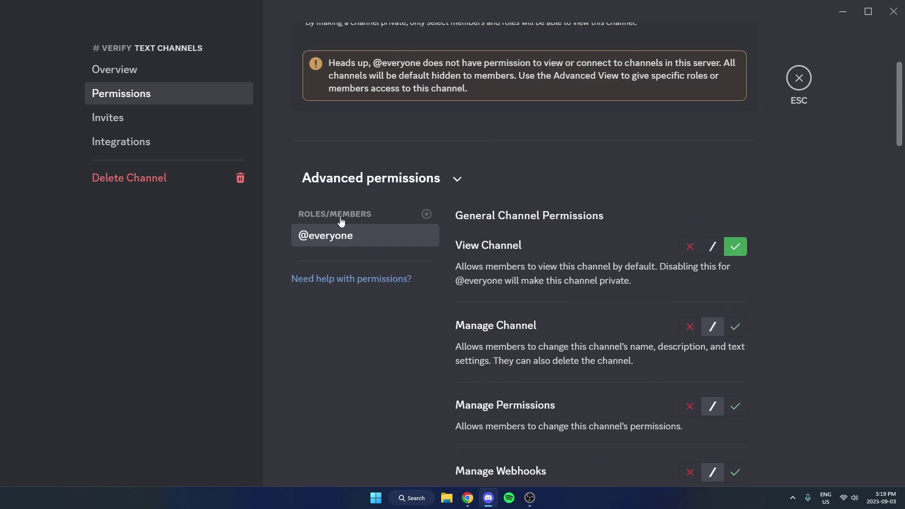
pyautogui.click(426, 215)
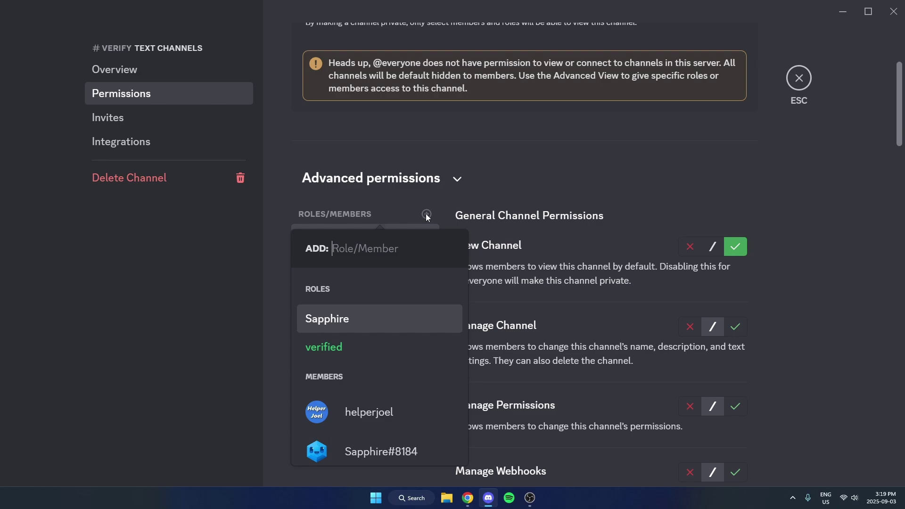
pyautogui.click(369, 351)
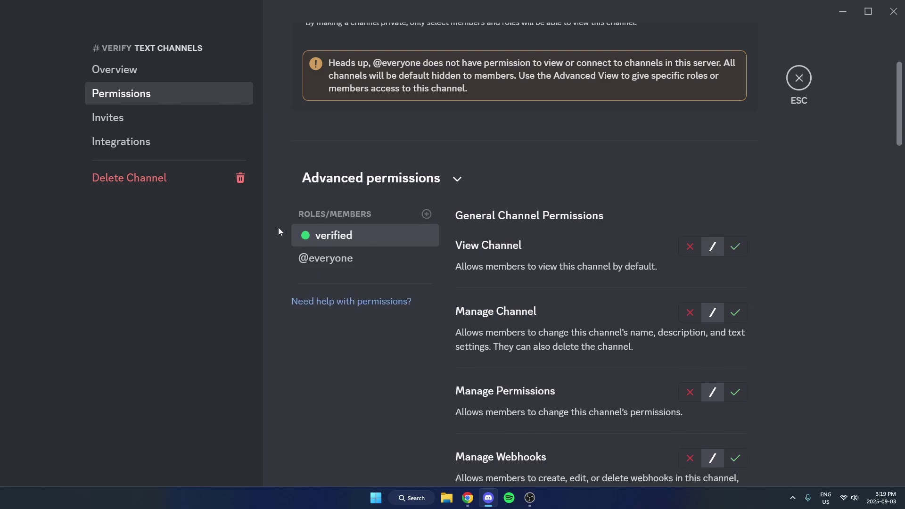
pyautogui.click(690, 247)
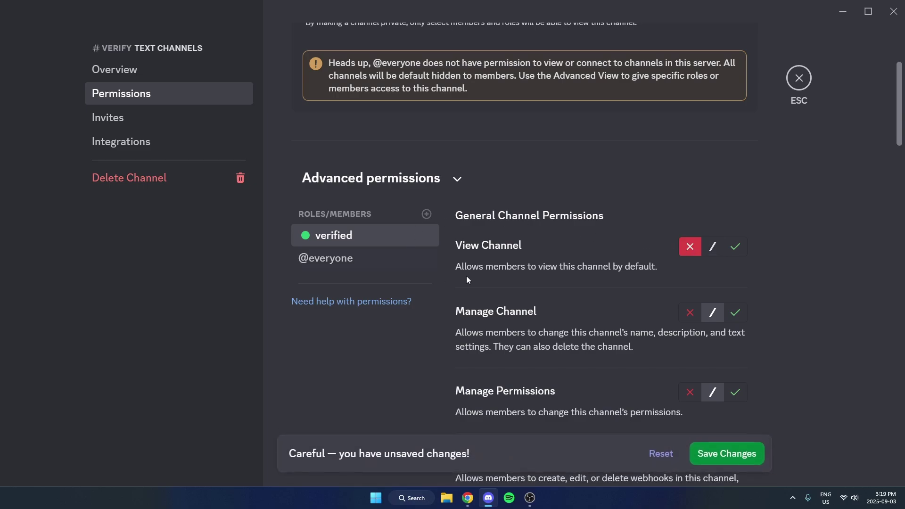
pyautogui.click(748, 460)
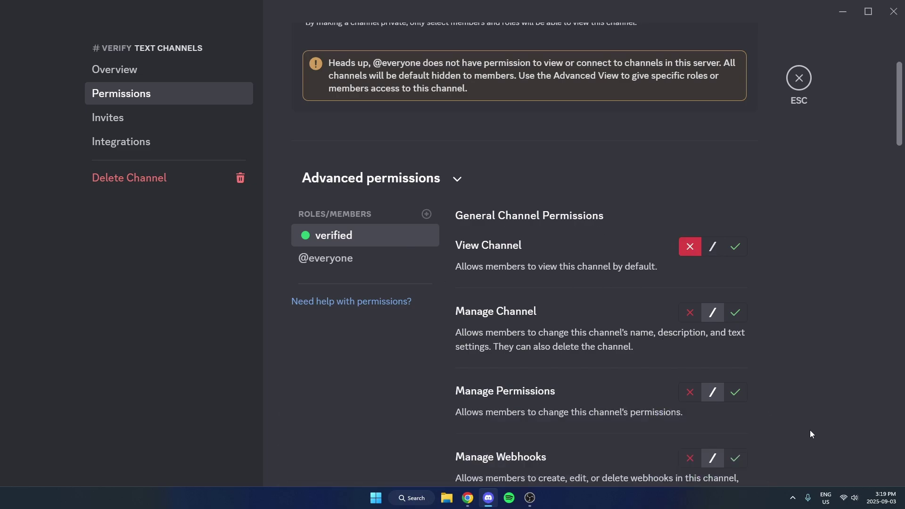
pyautogui.click(799, 78)
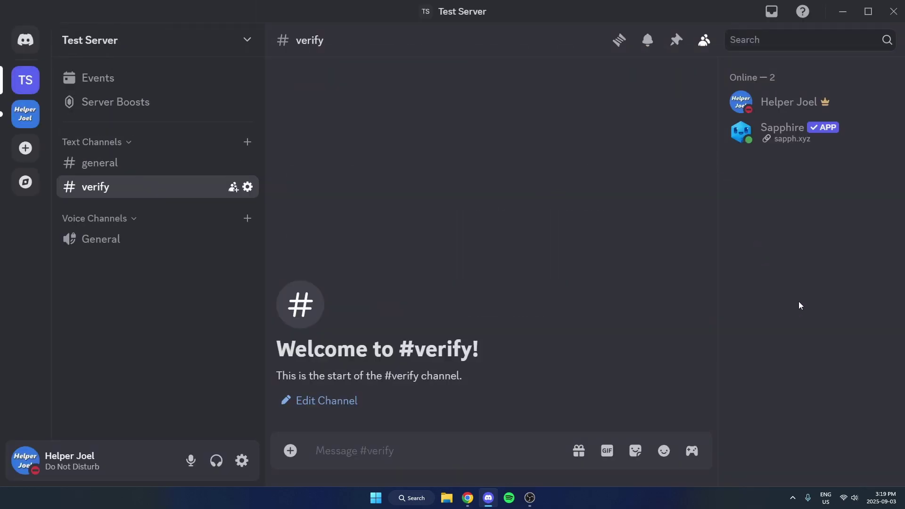
# Visit the sapph.xyz website through the link in the Sapphire bot's profile
pyautogui.rightClick(782, 136)
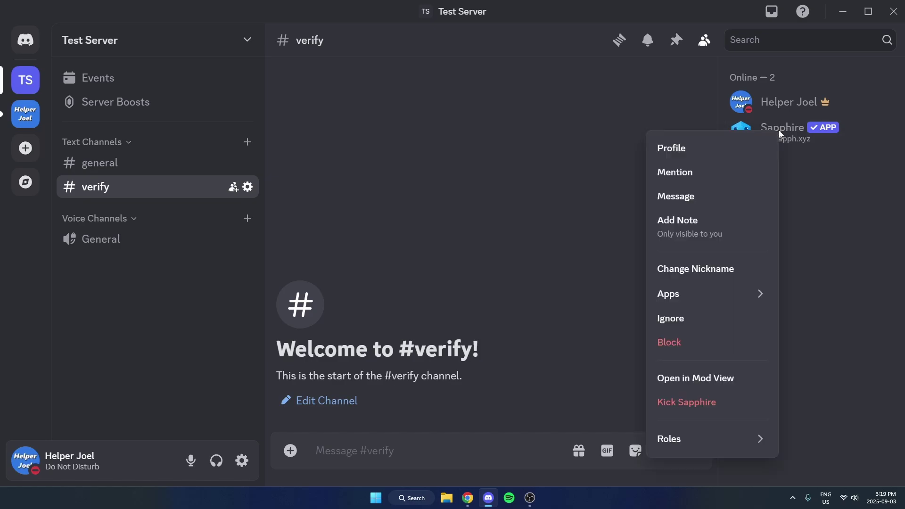
pyautogui.click(696, 150)
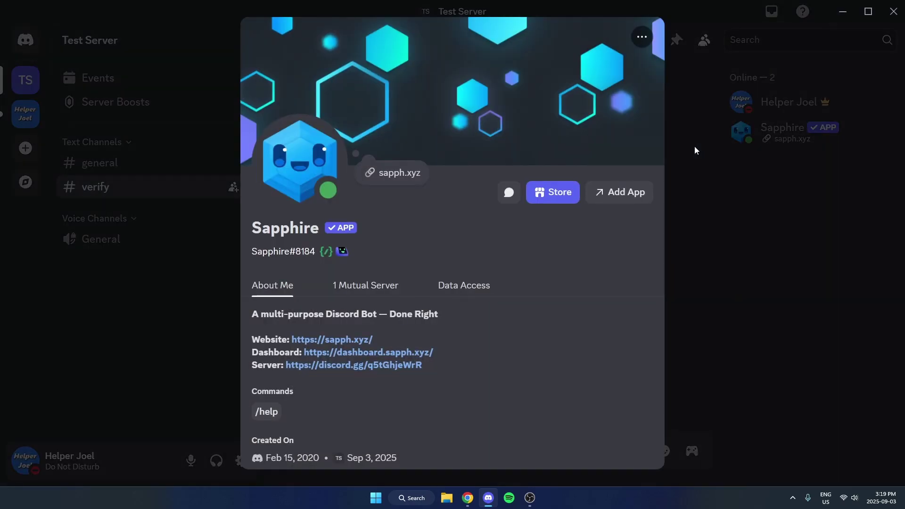
pyautogui.click(332, 341)
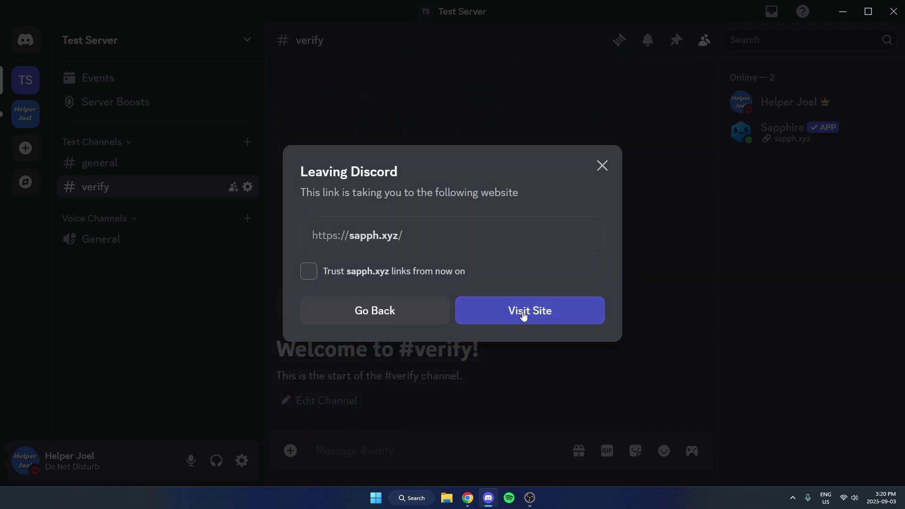
pyautogui.click(522, 312)
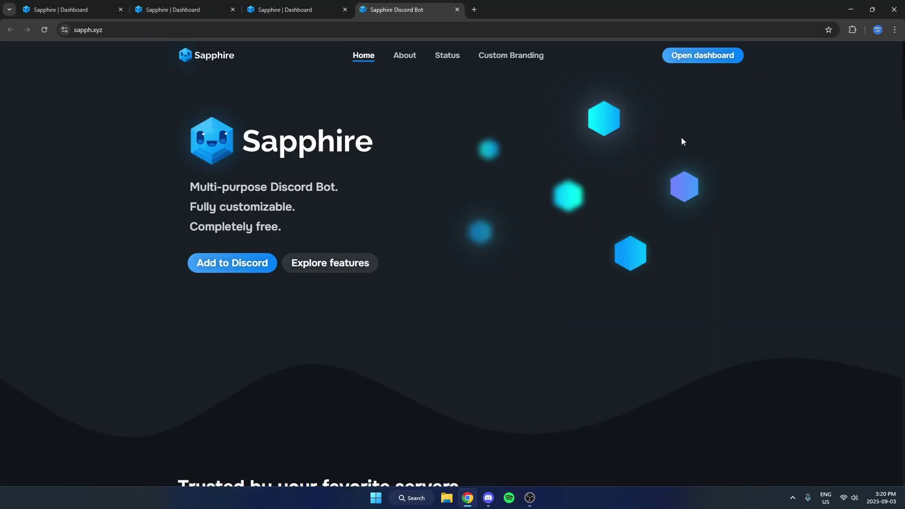
# Open the Sapphire dashboard, log in with Discord, and select Test Server
pyautogui.click(704, 56)
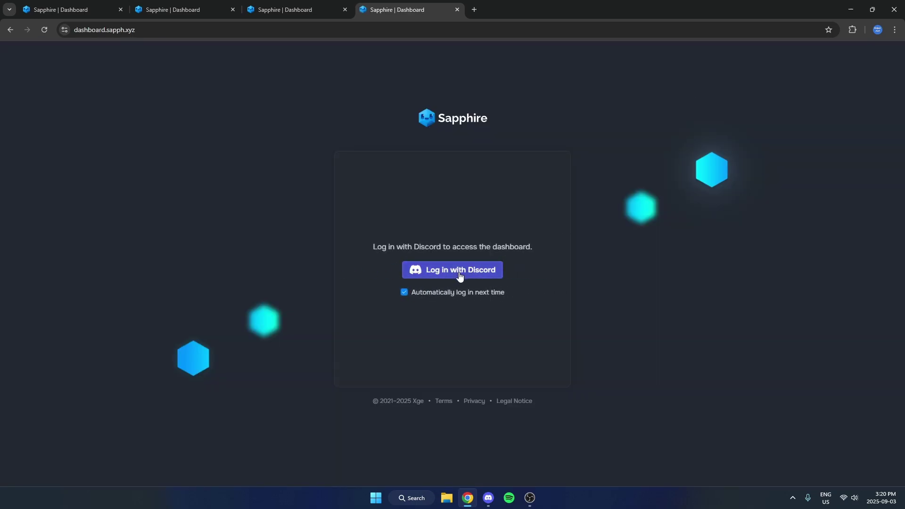
pyautogui.click(460, 276)
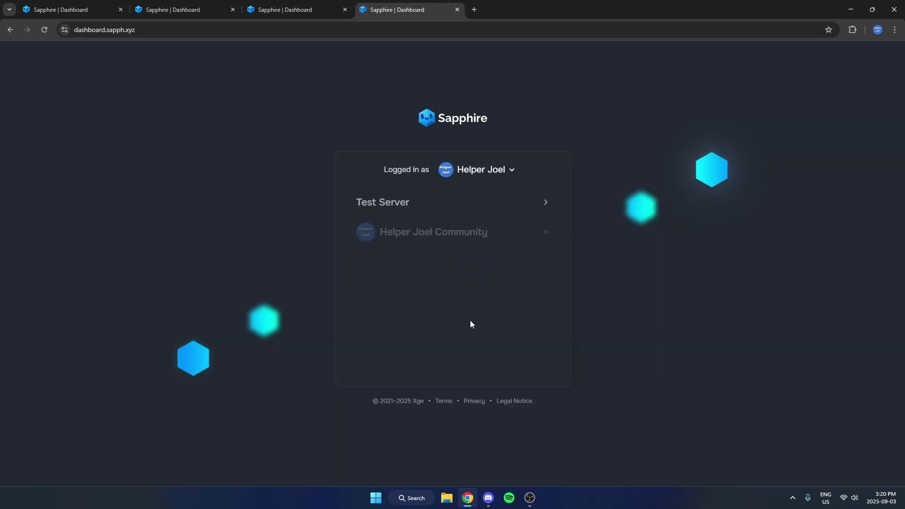
pyautogui.click(395, 204)
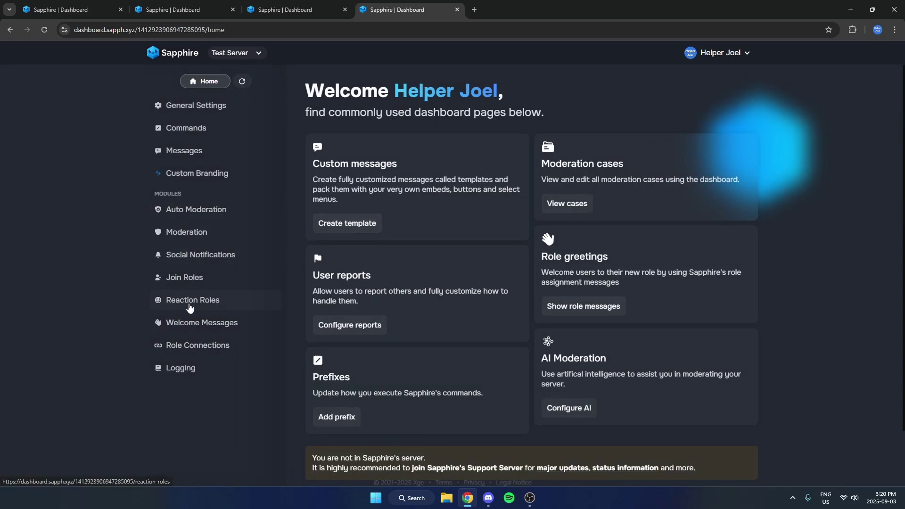
# Start a new Reaction Roles setup with a newly created message in the verify channel
pyautogui.click(215, 301)
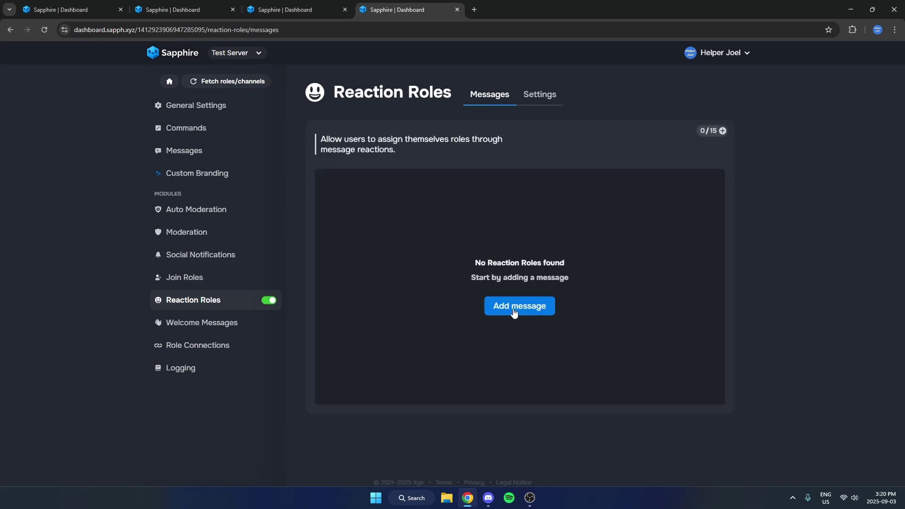
pyautogui.click(517, 312)
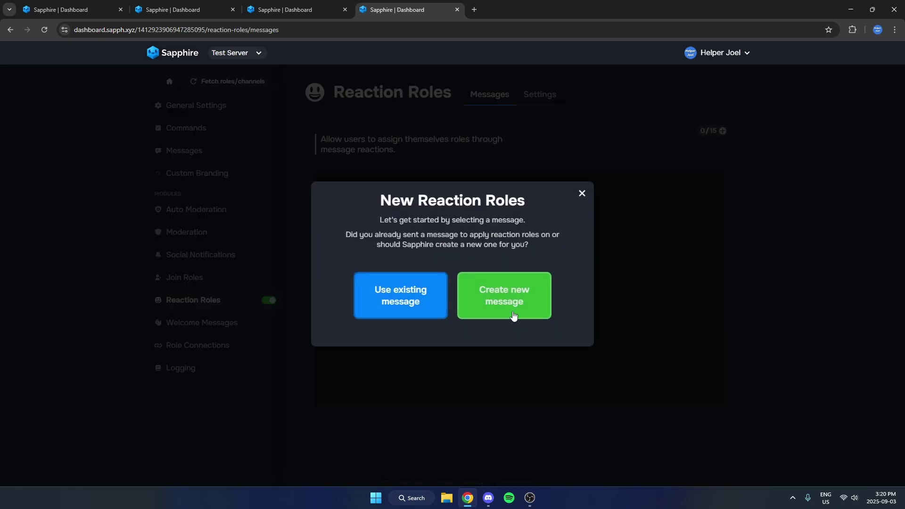
pyautogui.click(523, 299)
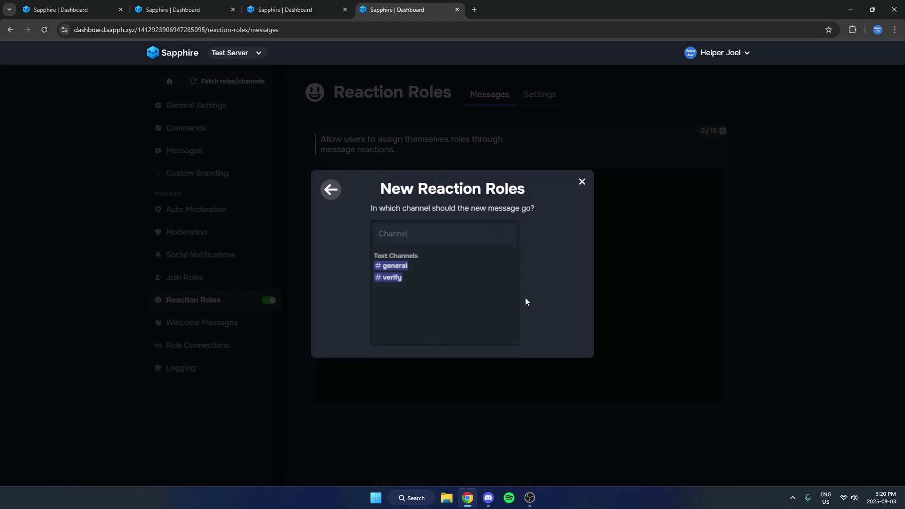
pyautogui.click(395, 279)
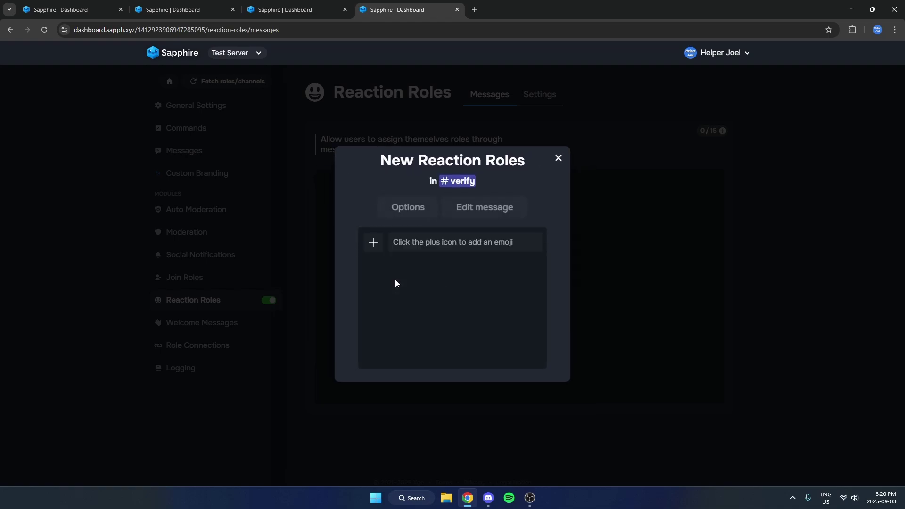
# Add the green check mark emoji as a reaction, assign the verified role to it, and dismiss the editing hint
pyautogui.click(374, 244)
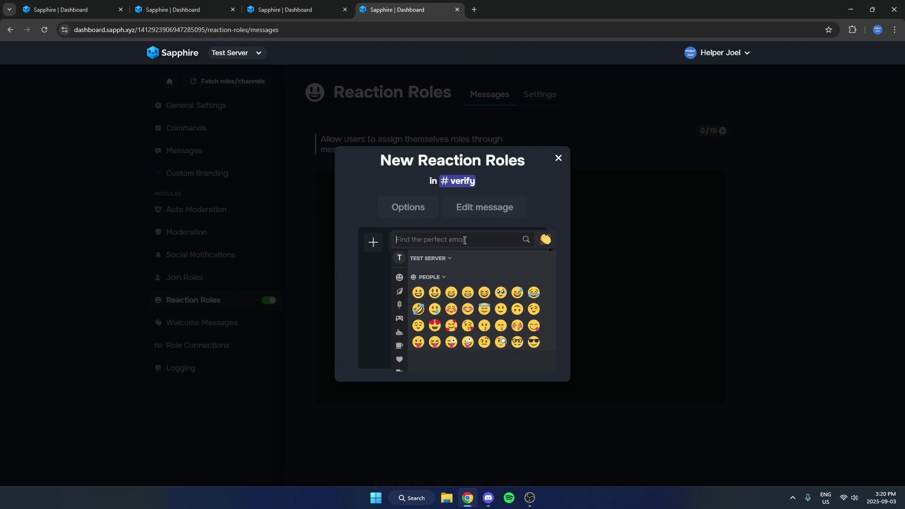
pyautogui.write('check')
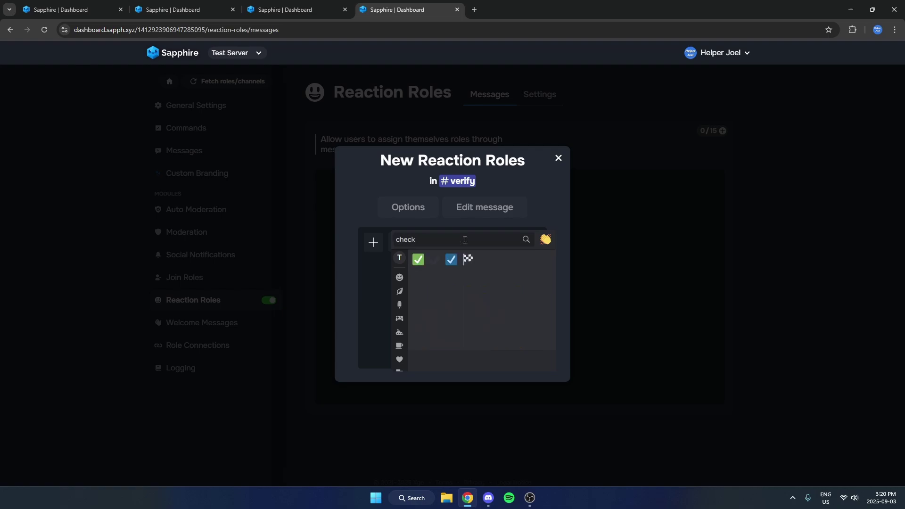
pyautogui.click(418, 260)
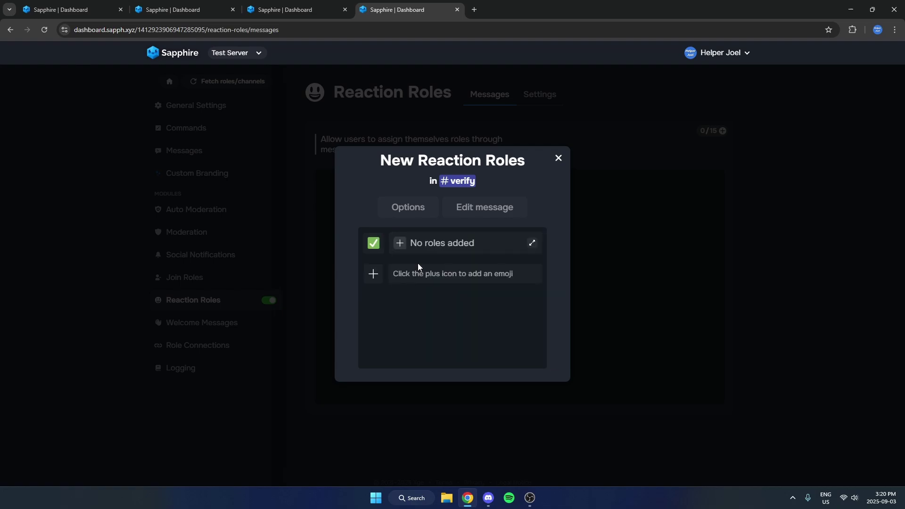
pyautogui.click(401, 244)
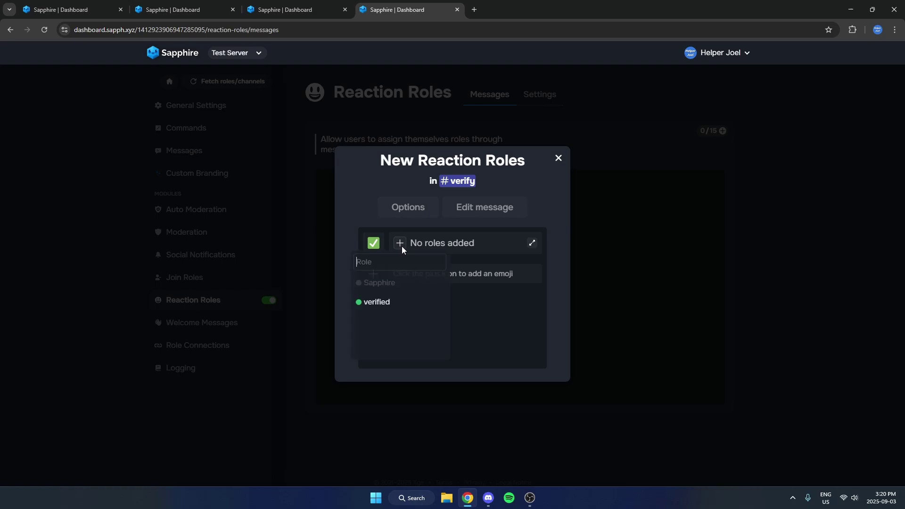
pyautogui.click(391, 304)
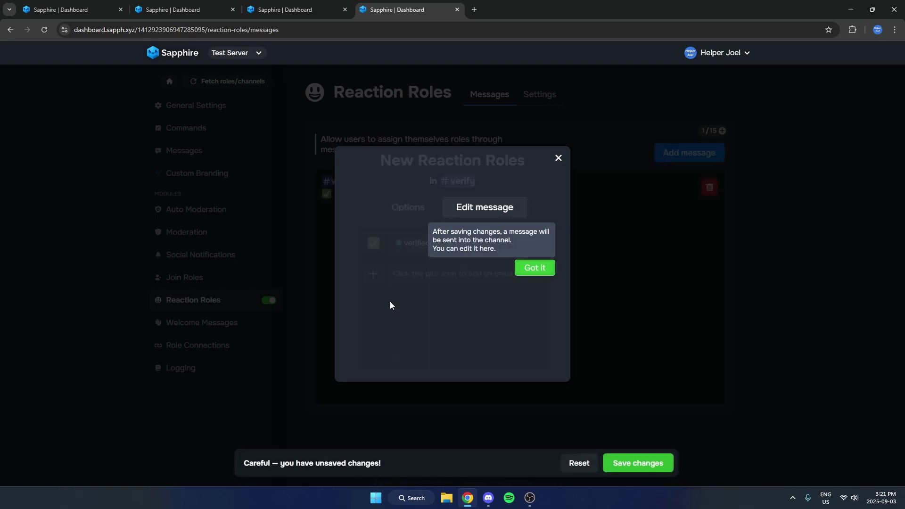
pyautogui.click(534, 268)
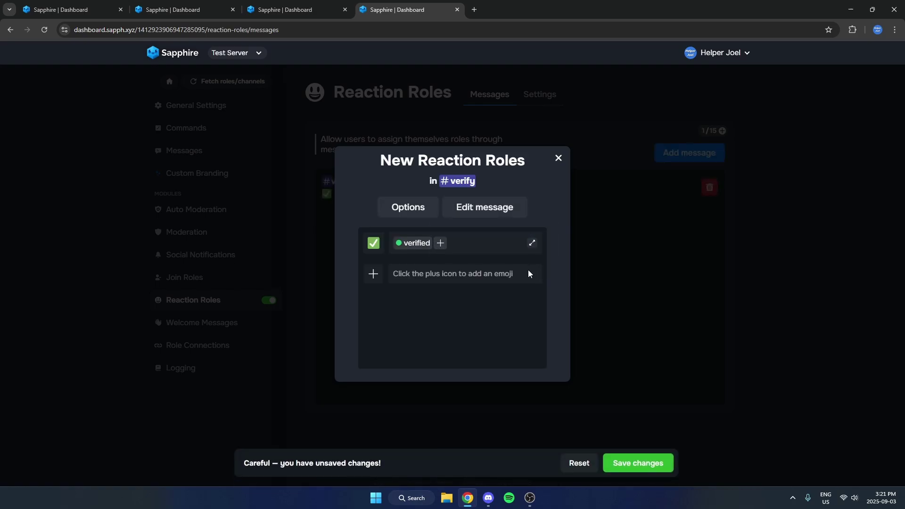
# Title the reaction role message's embed "React To Verify!" and save the changes
pyautogui.click(489, 209)
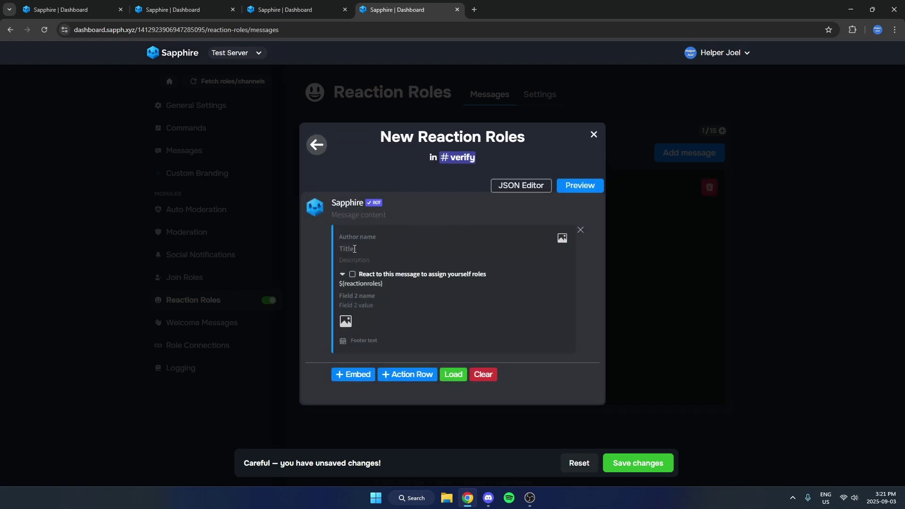
pyautogui.click(409, 255)
pyautogui.write('React')
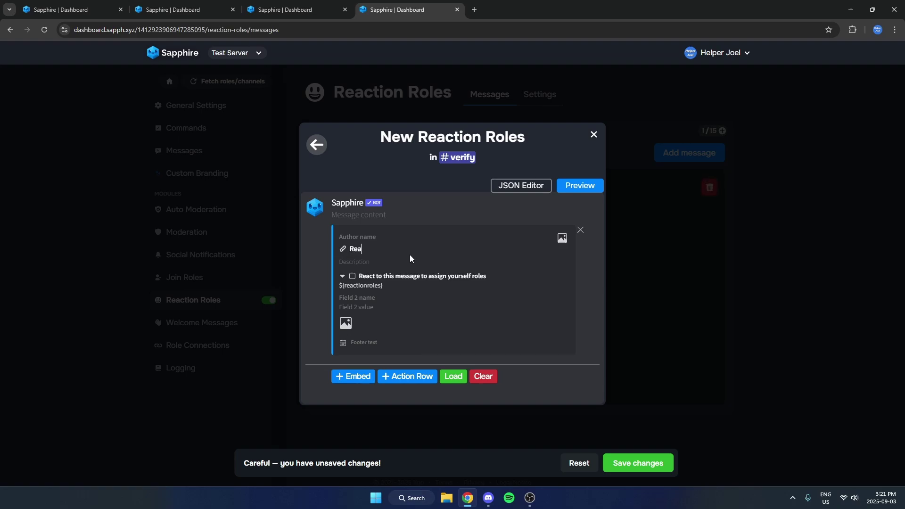
pyautogui.write(' To Verify!')
pyautogui.click(639, 468)
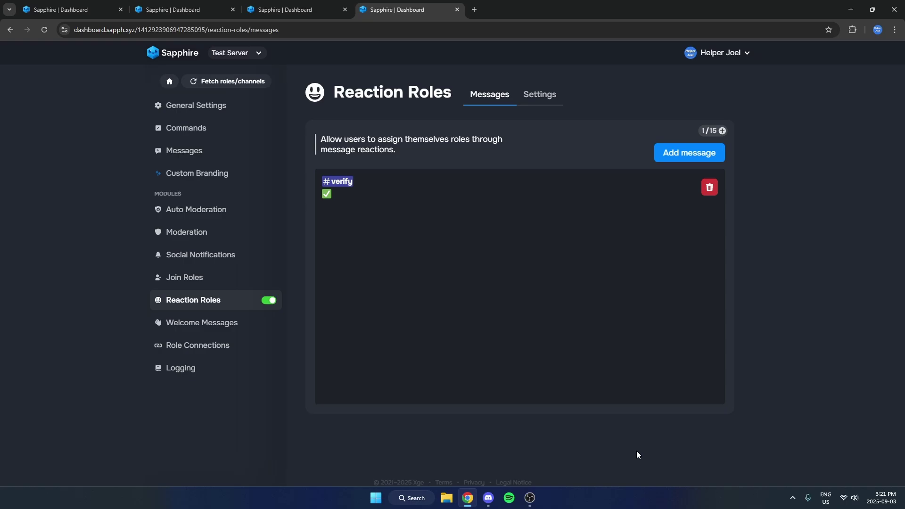
# Switch to Discord, react to the verification message with the green check mark from the alternate account, and open the general channel
pyautogui.click(489, 498)
pyautogui.click(690, 363)
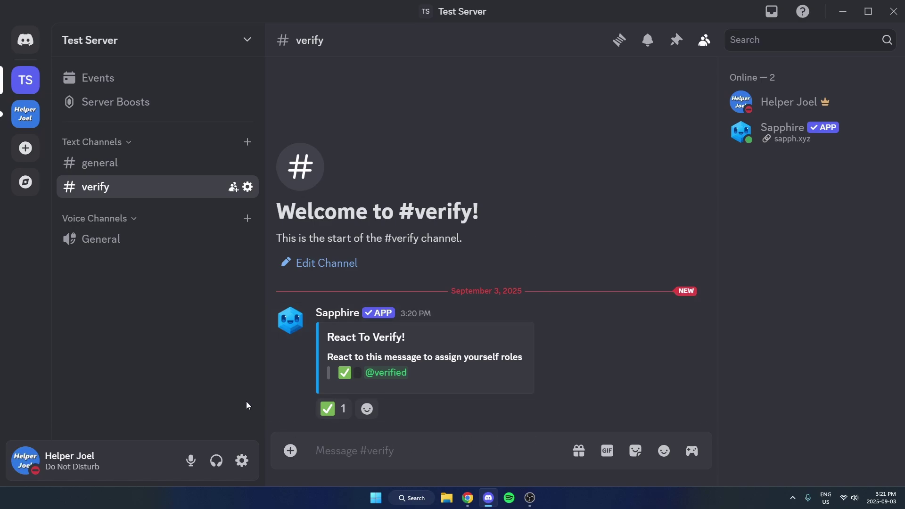
pyautogui.moveTo(701, 308)
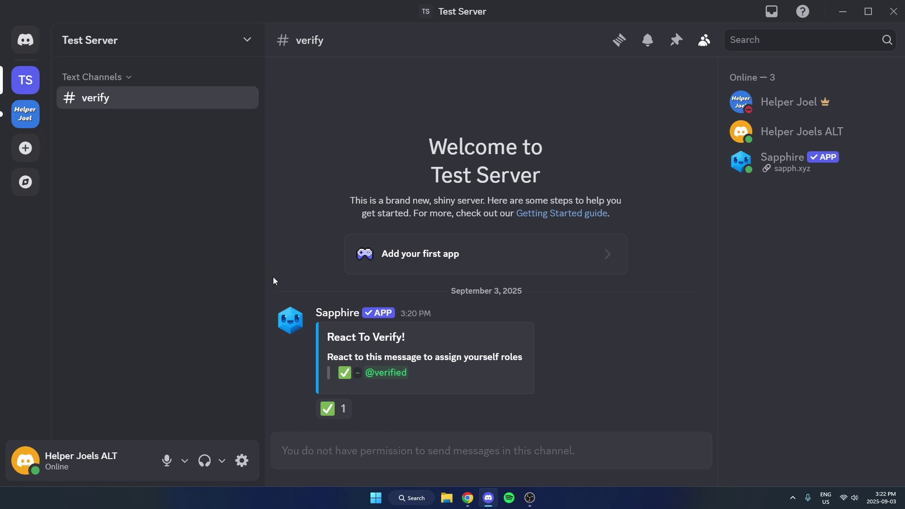
pyautogui.click(328, 411)
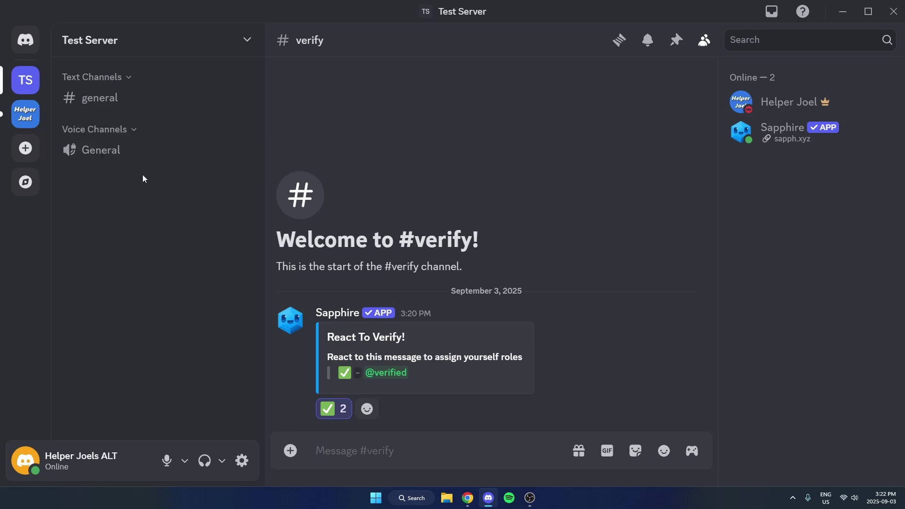
pyautogui.click(113, 99)
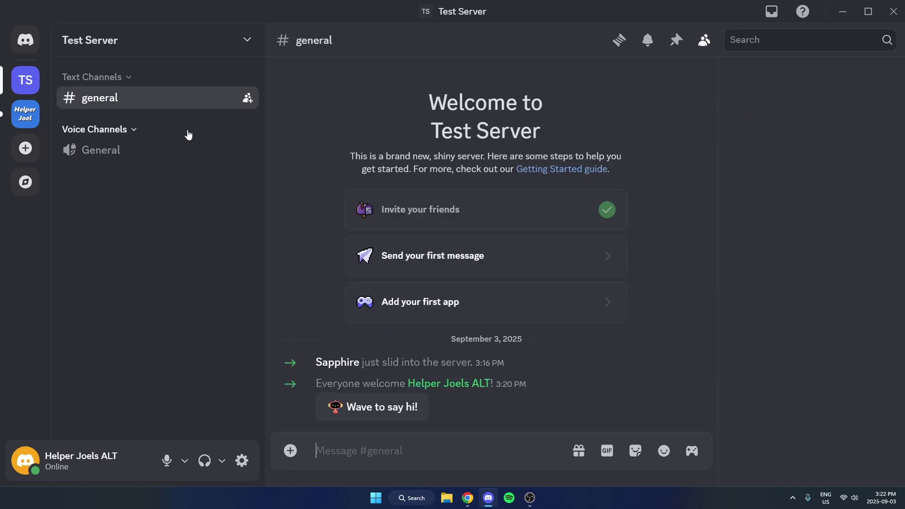